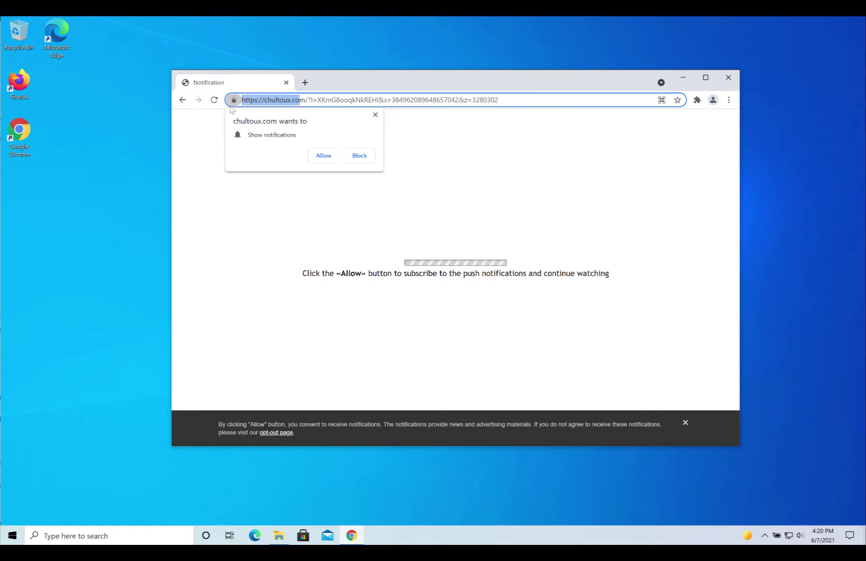
# - Allow notifications from chultoux.com, then open Chrome's site settings for notifications
pyautogui.click(323, 157)
pyautogui.click(731, 102)
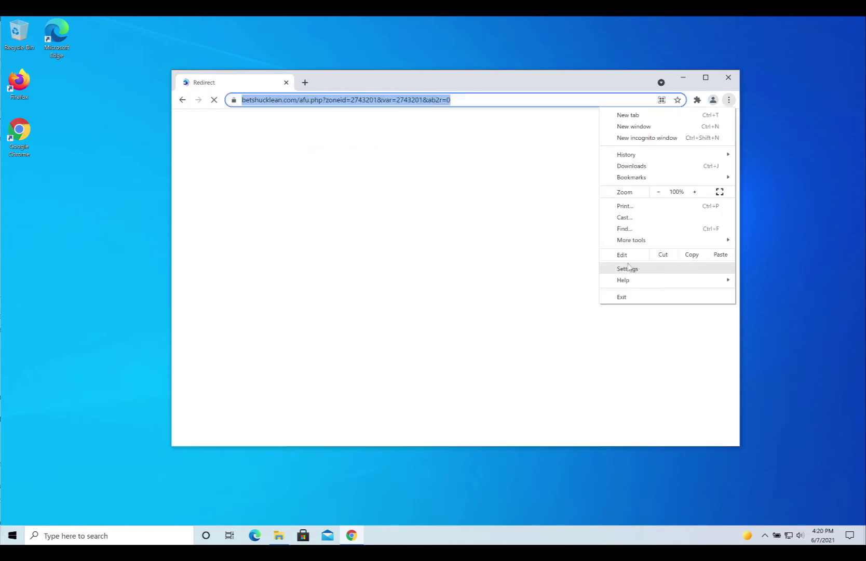
pyautogui.click(664, 269)
pyautogui.scroll(-6, 393, 314)
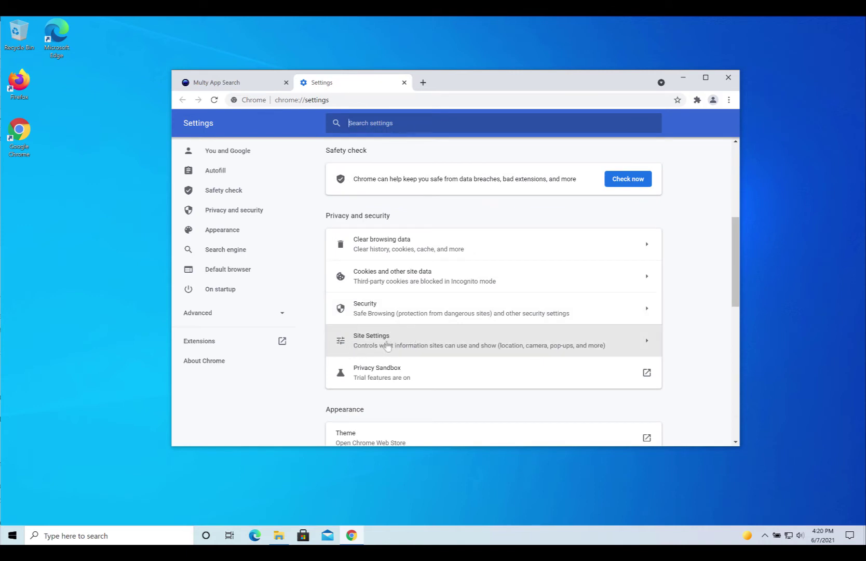
pyautogui.click(387, 347)
pyautogui.scroll(-6, 353, 238)
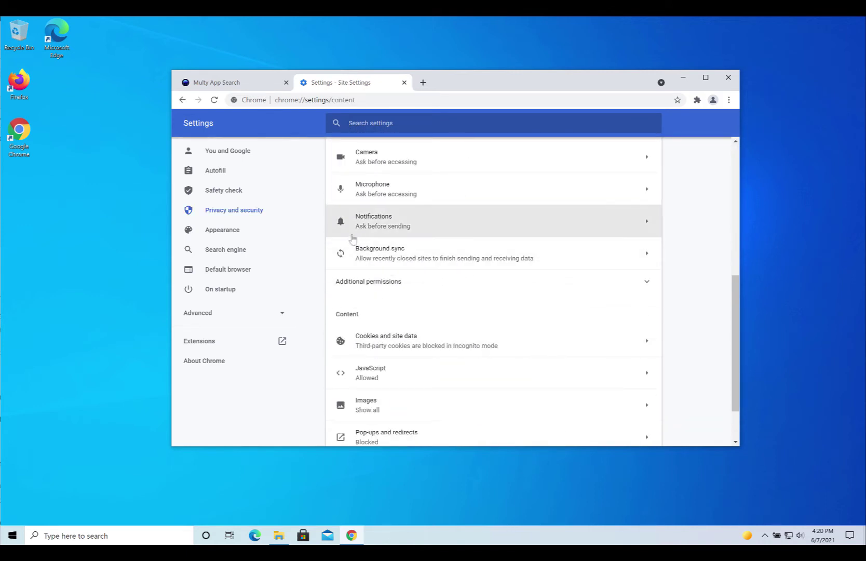
pyautogui.click(380, 221)
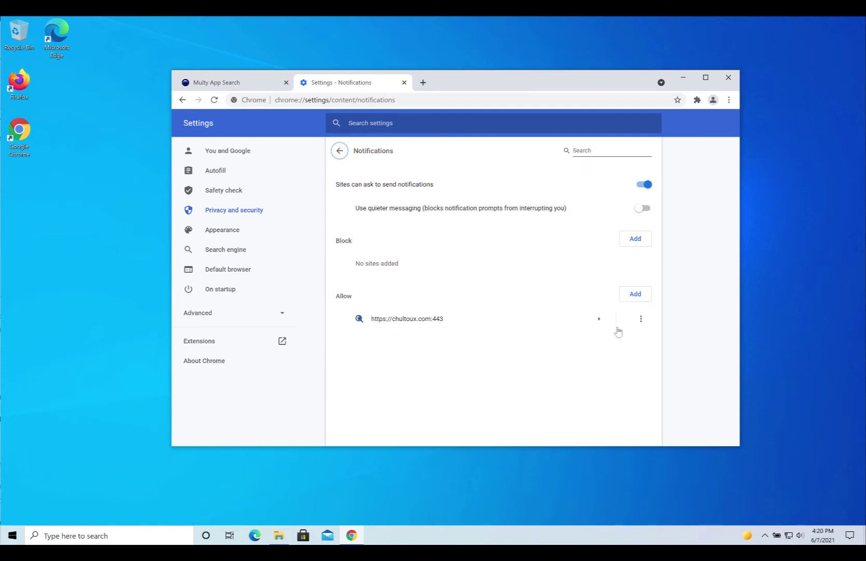
pyautogui.click(641, 318)
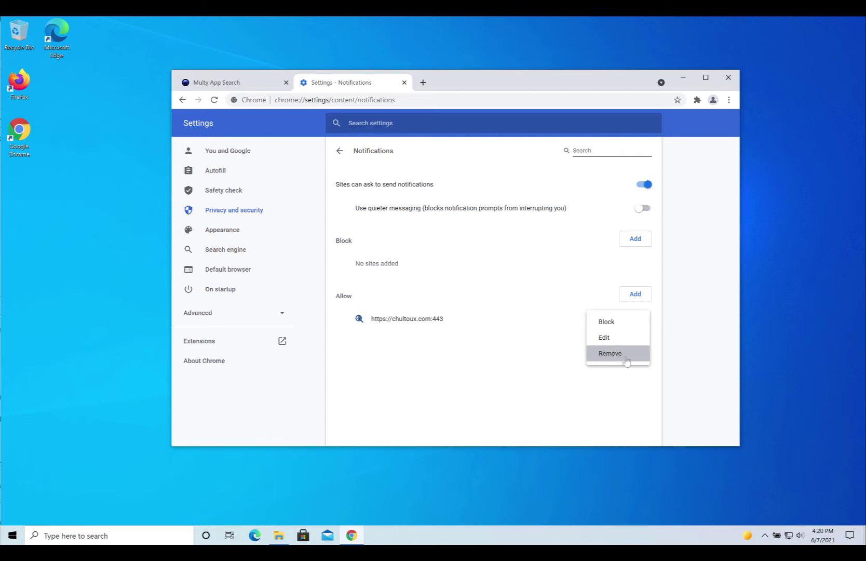
pyautogui.click(626, 359)
pyautogui.click(728, 77)
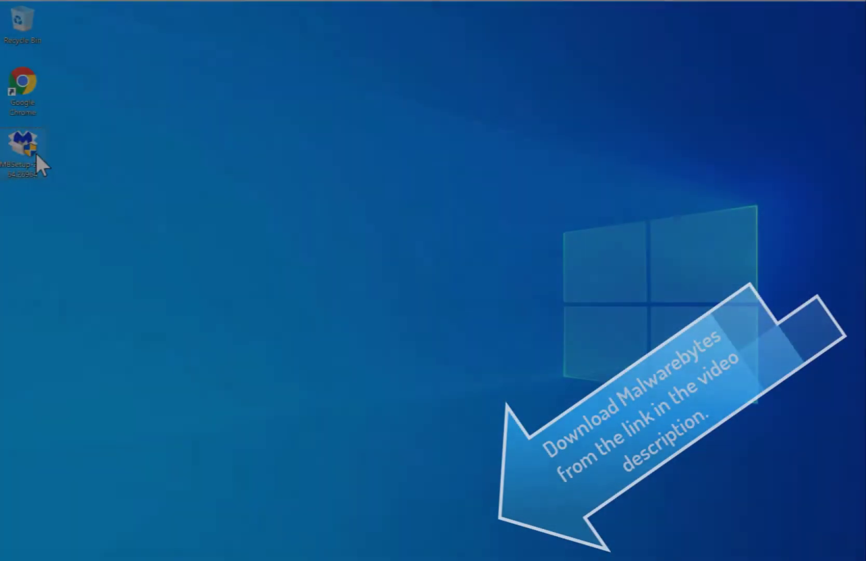
# - Run the MBSetup installer as administrator, approve its changes, and install Malwarebytes for a personal computer
pyautogui.rightClick(36, 154)
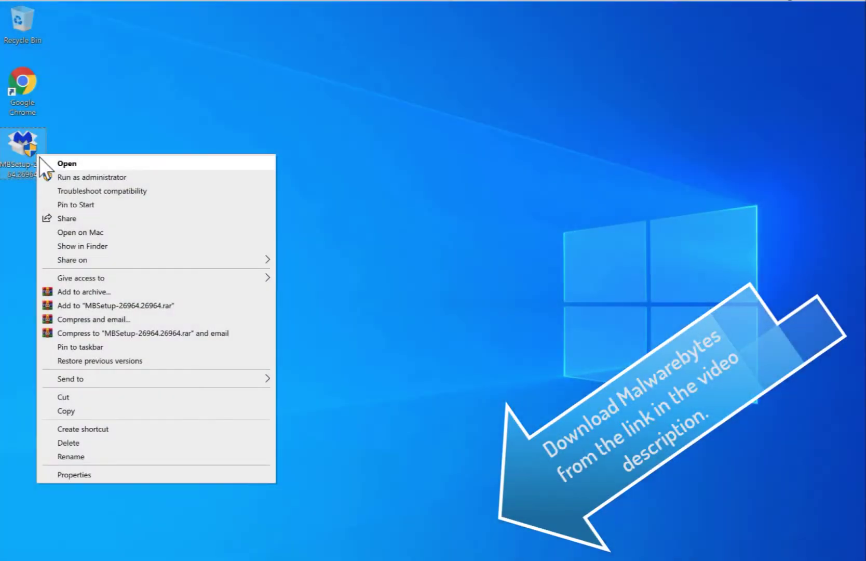
pyautogui.click(62, 177)
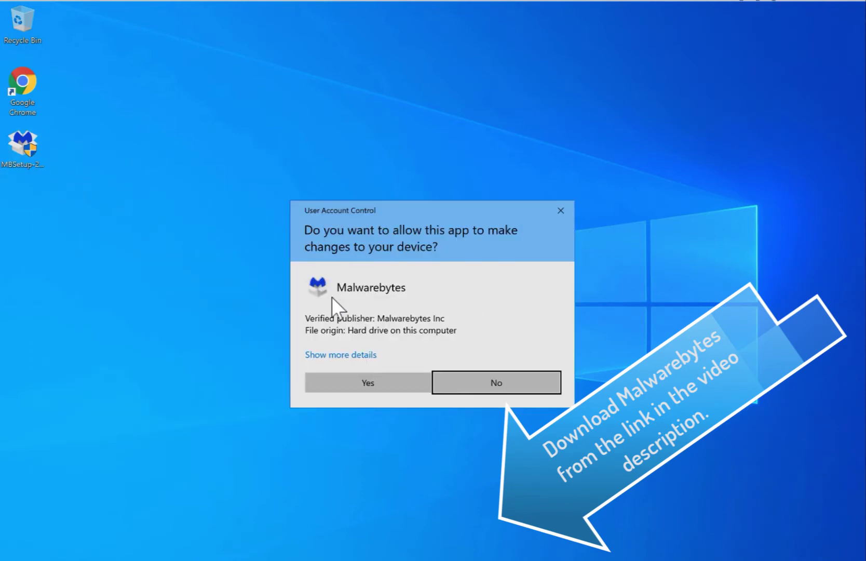
pyautogui.click(419, 382)
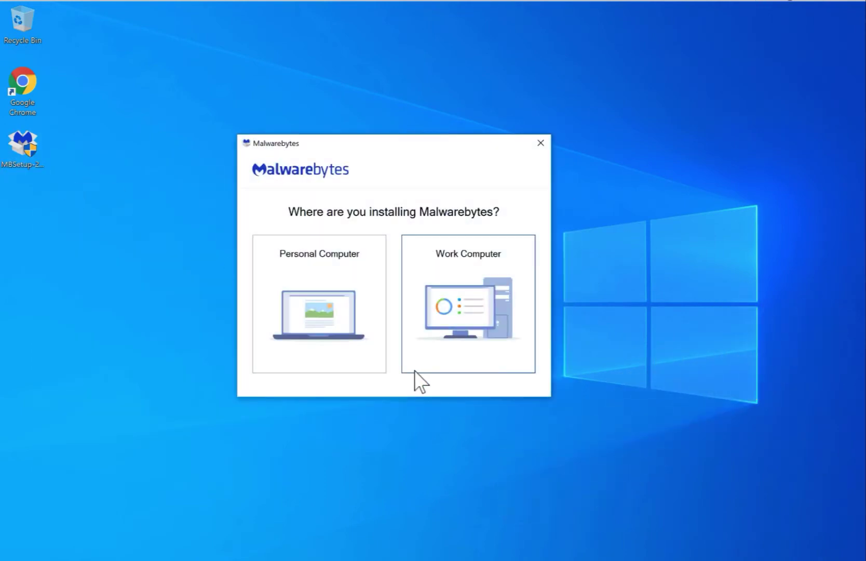
pyautogui.click(324, 284)
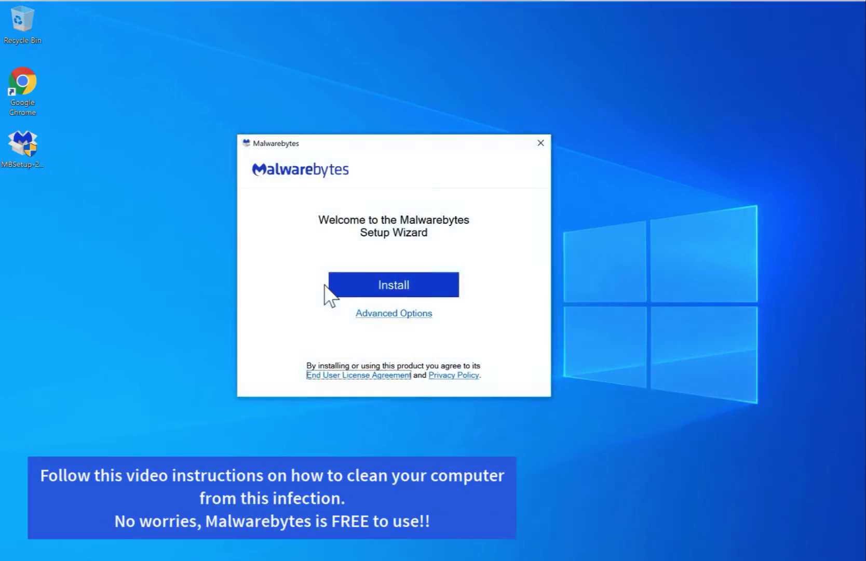
pyautogui.click(384, 289)
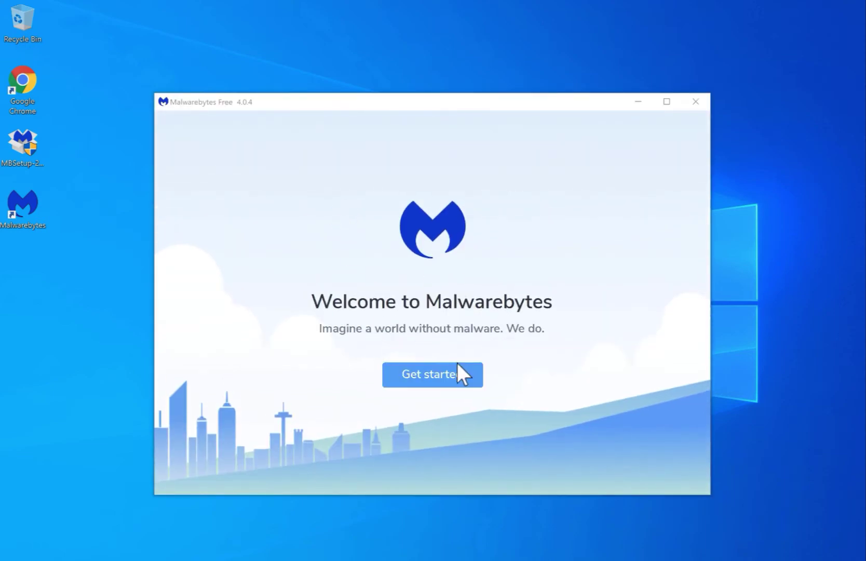
# - Get past the Malwarebytes welcome screens by opening the 14-day trial offer and choosing just to scan instead
pyautogui.click(457, 375)
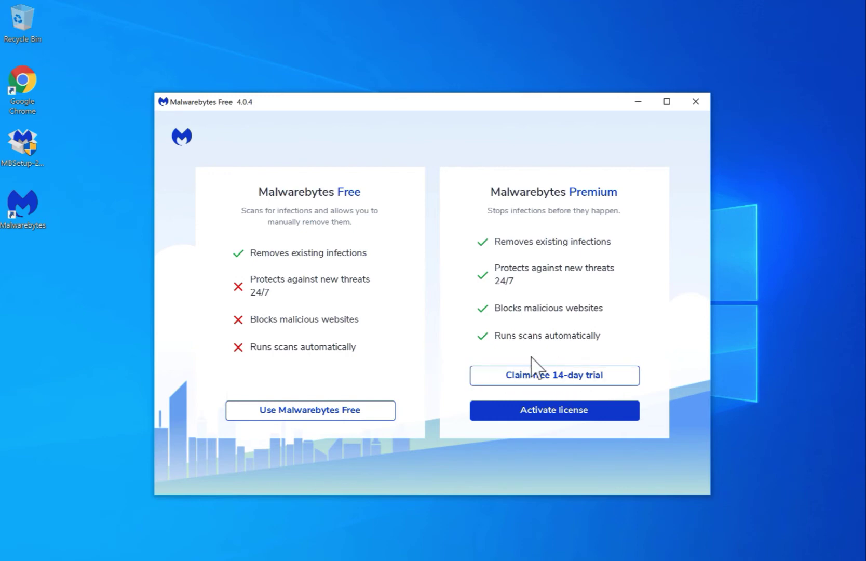
pyautogui.click(597, 374)
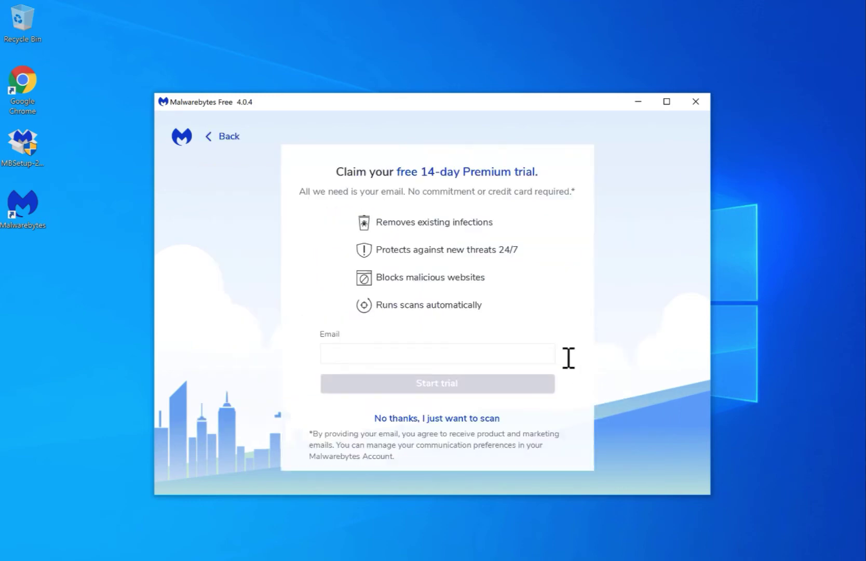
pyautogui.click(477, 417)
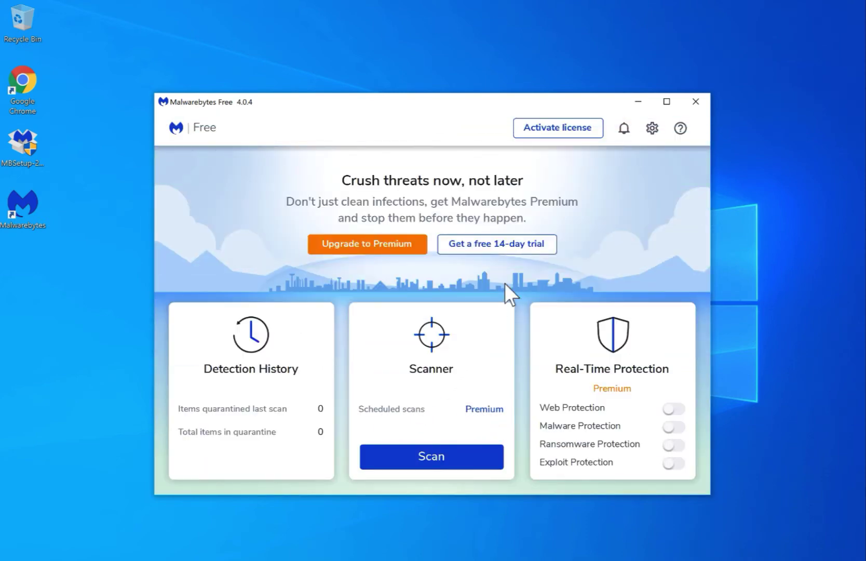
# - Start the free 14-day Premium trial from the dashboard by entering an e-mail address
pyautogui.click(520, 249)
pyautogui.click(445, 349)
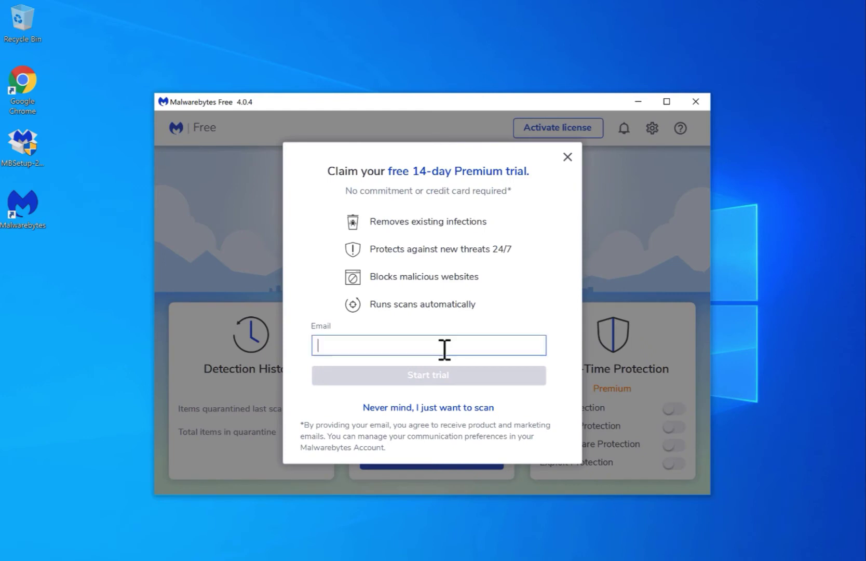
pyautogui.write('your@email.com')
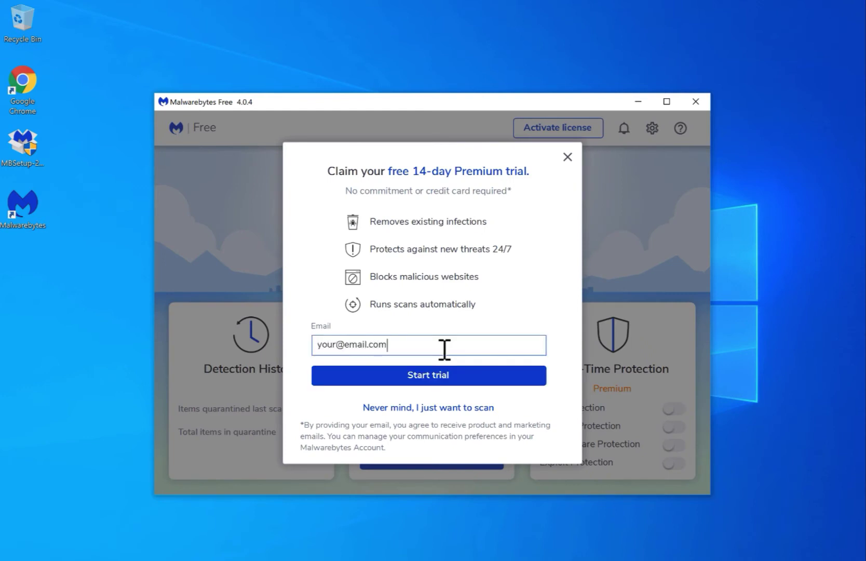
pyautogui.click(431, 373)
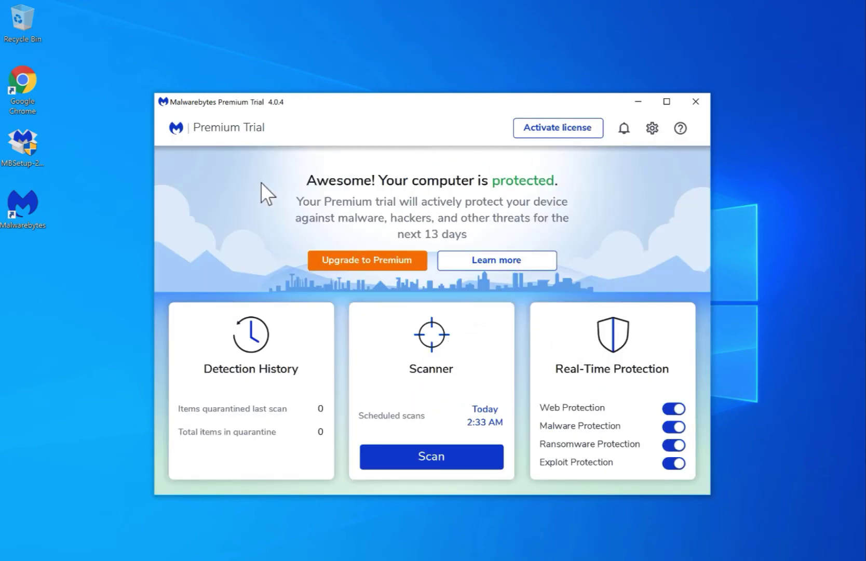
# - Run a threat scan of the computer and check the notifications while it is in progress
pyautogui.click(440, 450)
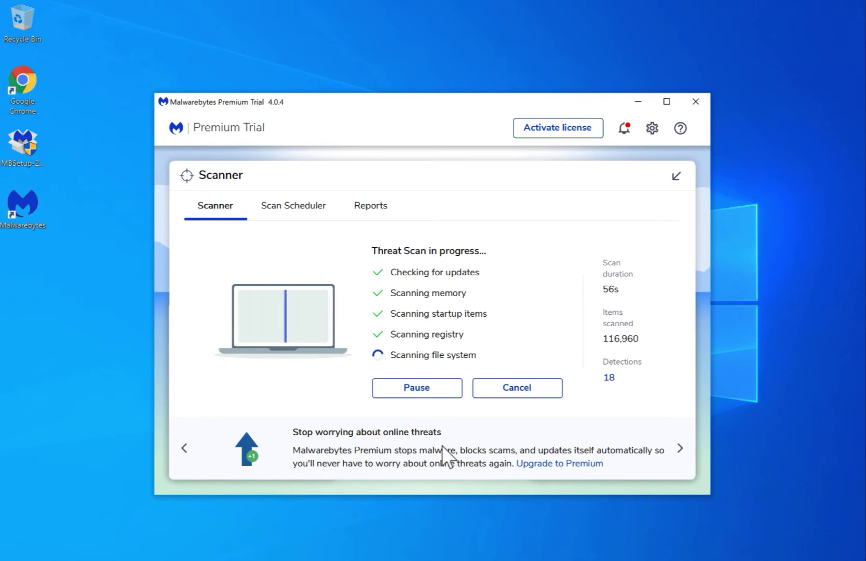
pyautogui.click(624, 128)
pyautogui.click(551, 135)
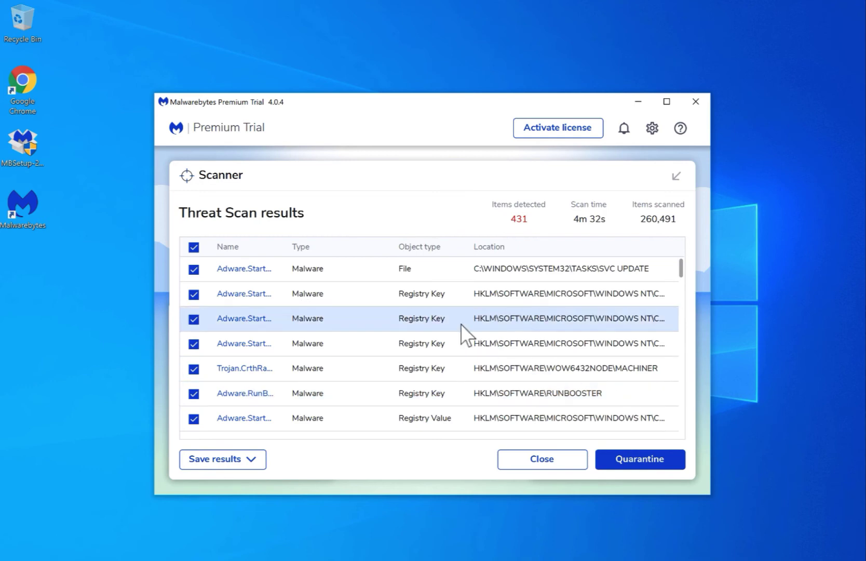
# - Widen the Name, Type and Object type columns of the threat scan results and review the detected items down to the end
pyautogui.moveTo(283, 252); pyautogui.dragTo(343, 254)
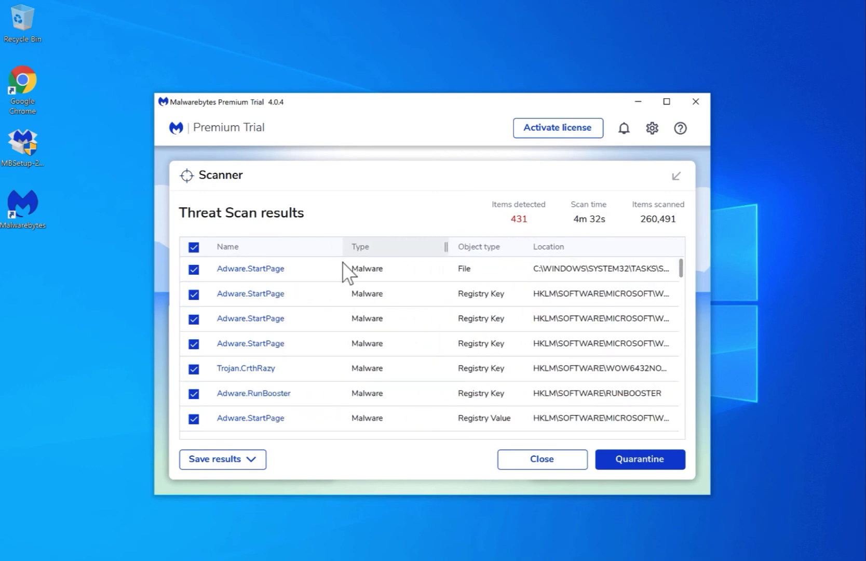
pyautogui.moveTo(455, 250); pyautogui.dragTo(604, 249)
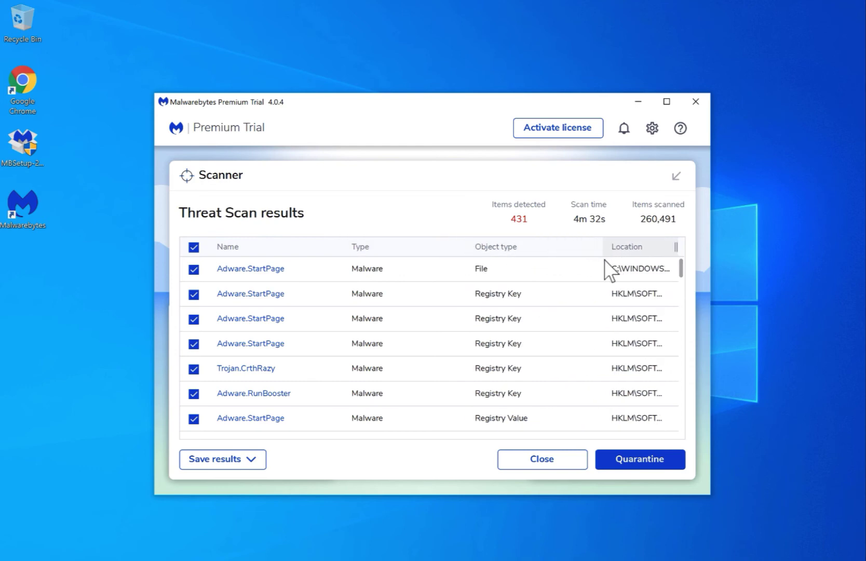
pyautogui.scroll(-3, 585, 326)
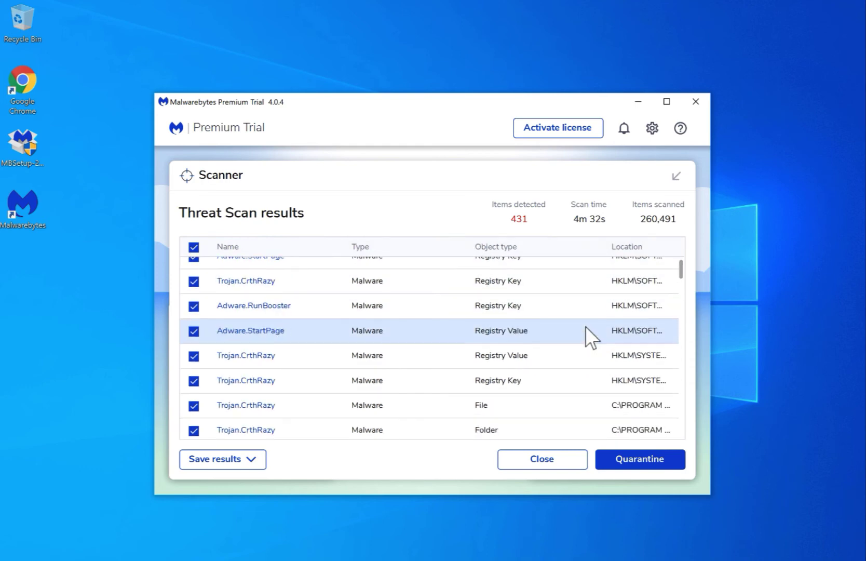
pyautogui.scroll(-1, 585, 326)
pyautogui.scroll(-4, 683, 276)
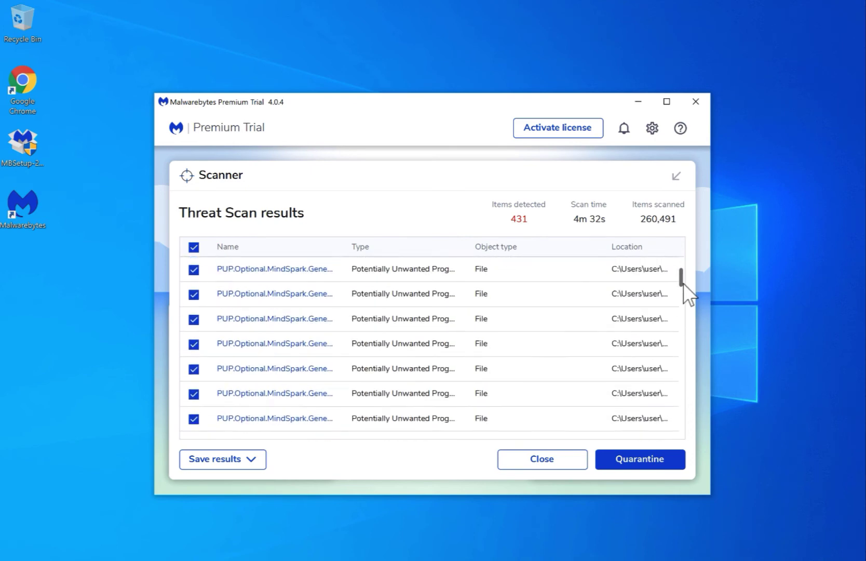
pyautogui.doubleClick(344, 246)
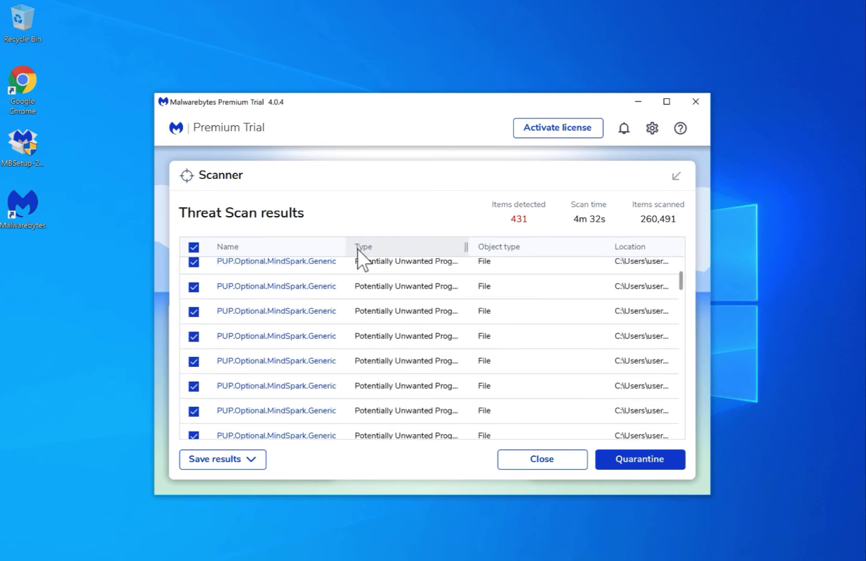
pyautogui.moveTo(348, 247); pyautogui.dragTo(406, 248)
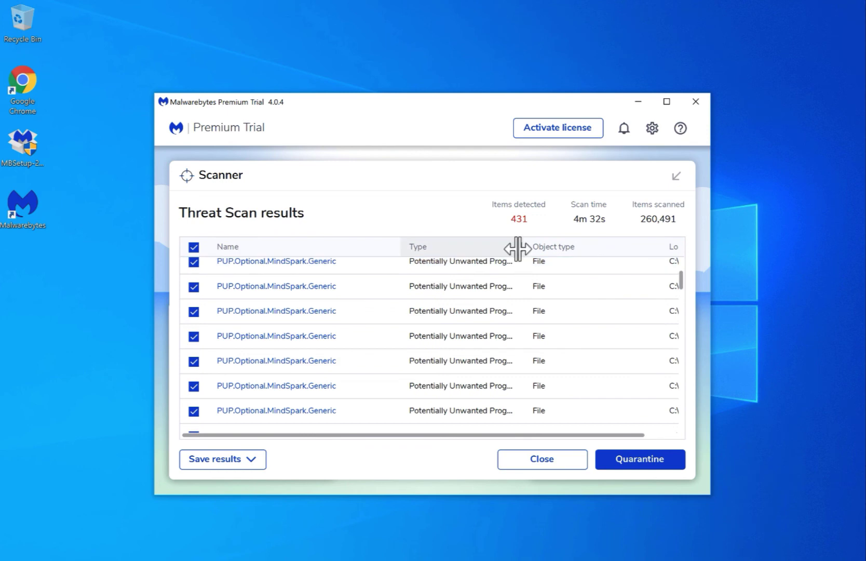
pyautogui.moveTo(518, 248); pyautogui.dragTo(542, 246)
pyautogui.moveTo(681, 280); pyautogui.dragTo(675, 429)
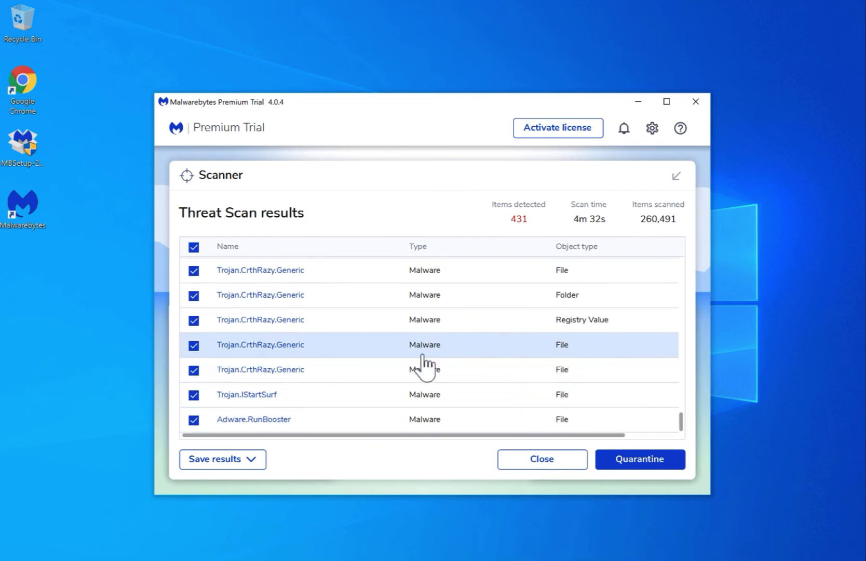
# - Quarantine all selected detections, finish the scan summary, and close Malwarebytes
pyautogui.click(644, 463)
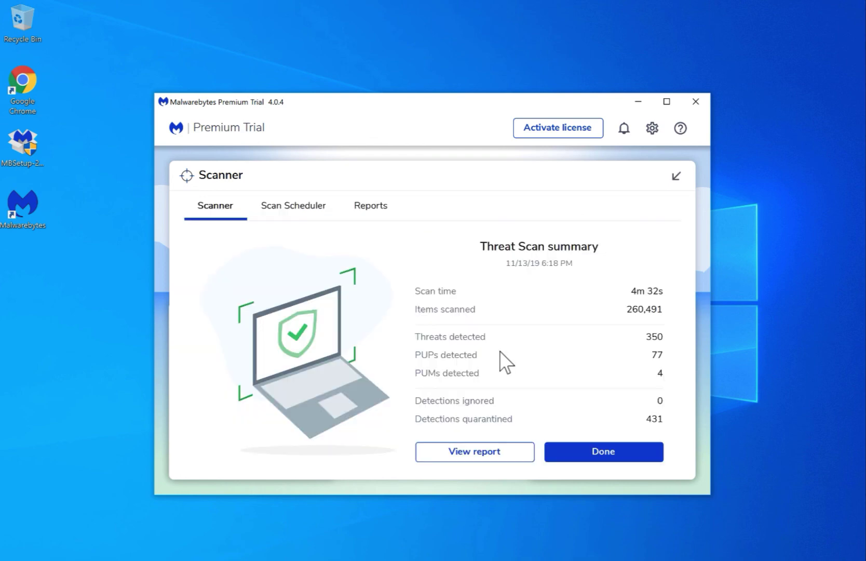
pyautogui.click(603, 456)
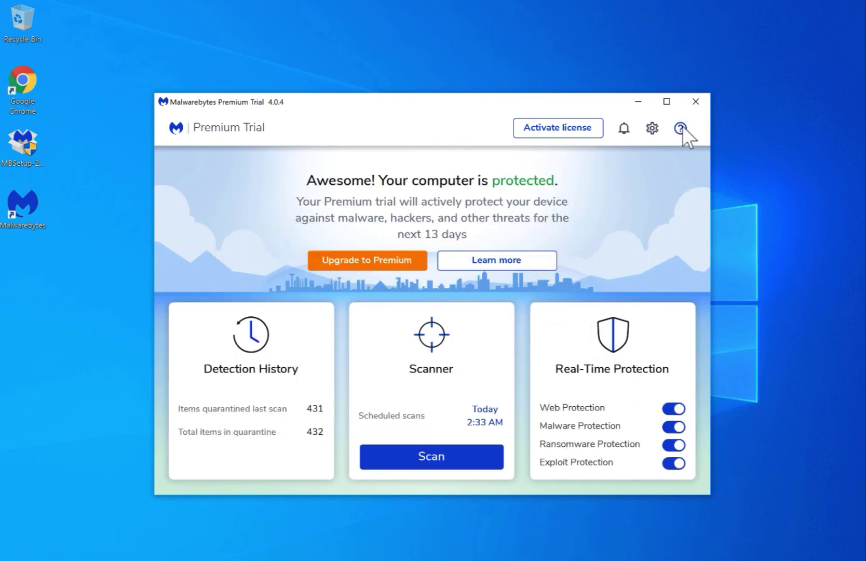
pyautogui.click(692, 102)
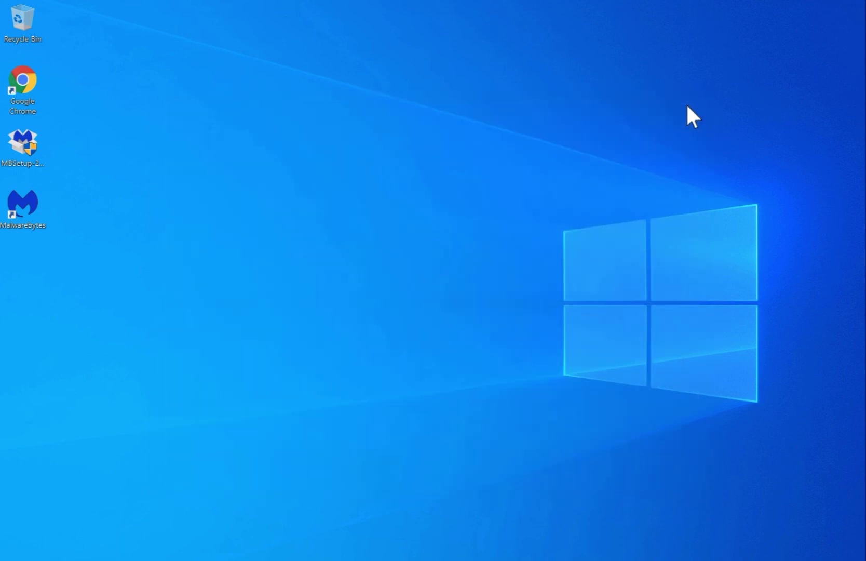